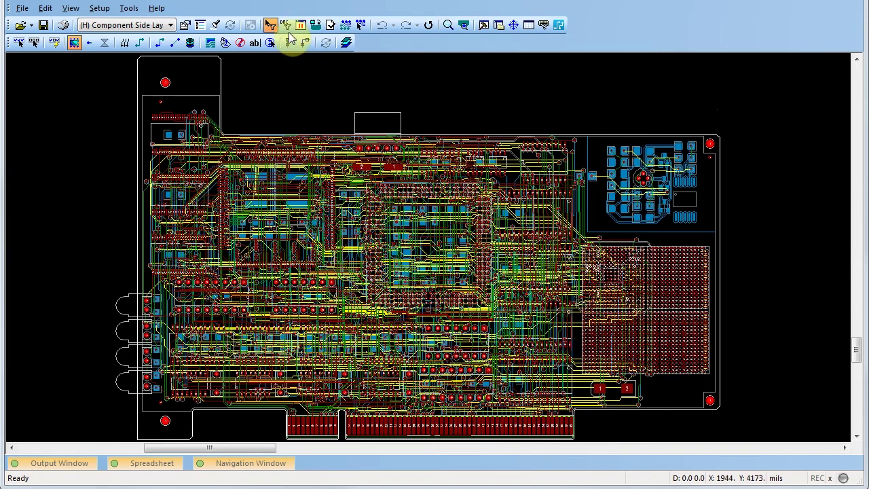
# Step: Enable 'Pan display with pointer movements' in the Global/General options and apply it
pyautogui.click(127, 10)
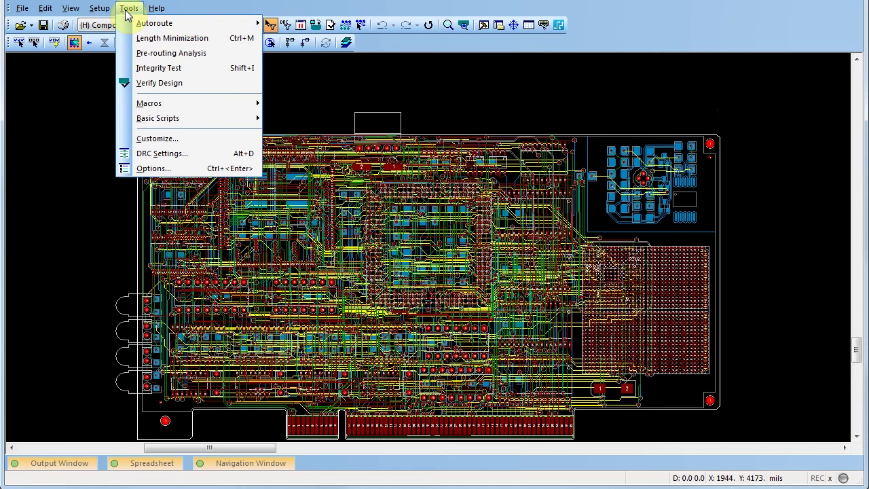
pyautogui.click(133, 169)
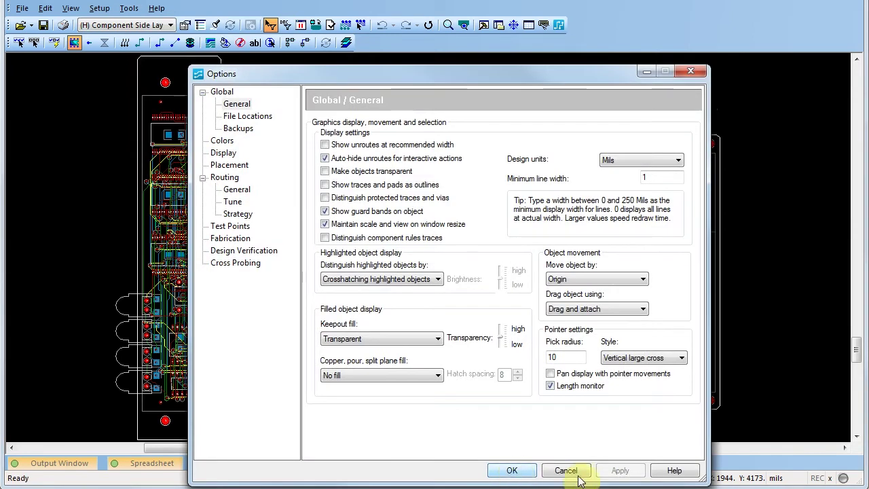
pyautogui.click(550, 374)
pyautogui.click(606, 472)
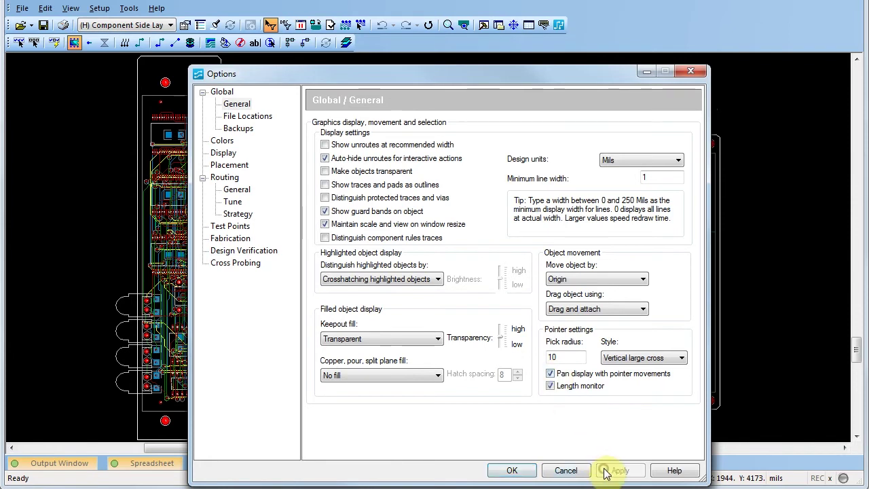
pyautogui.click(530, 473)
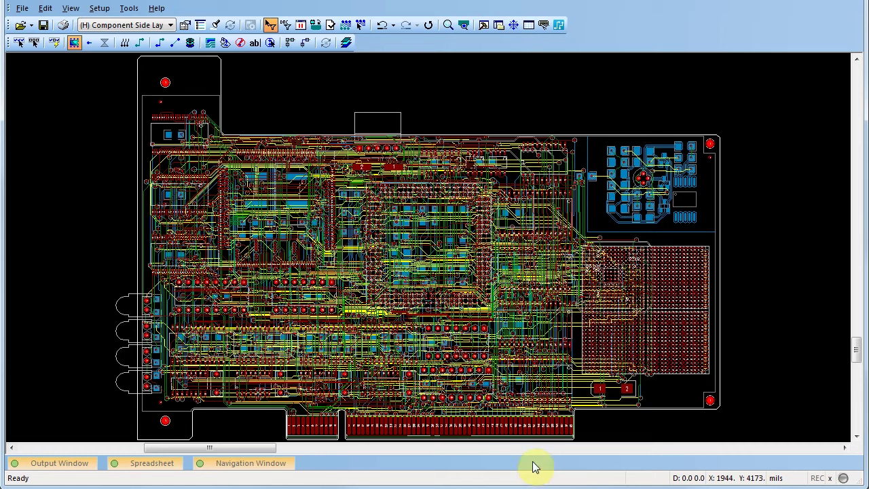
# Step: With the Select Components filter, drag R33 up and right just above the board's upper-right edge
pyautogui.rightClick(592, 109)
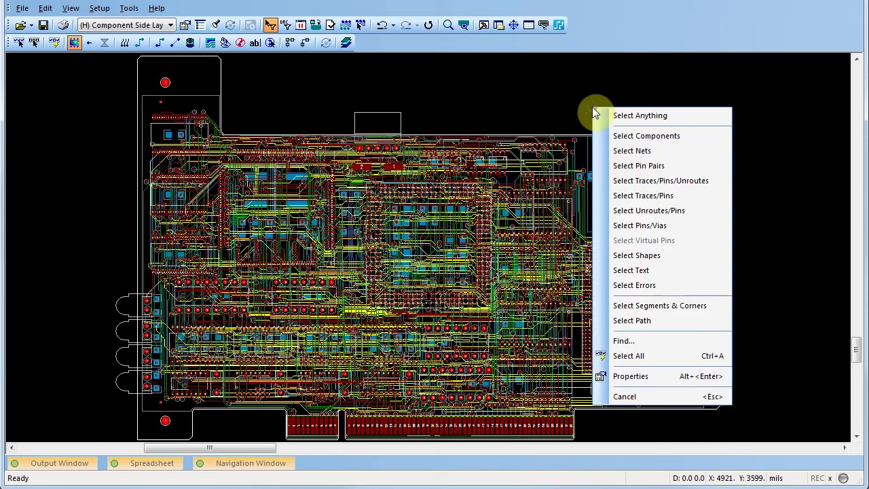
pyautogui.click(617, 135)
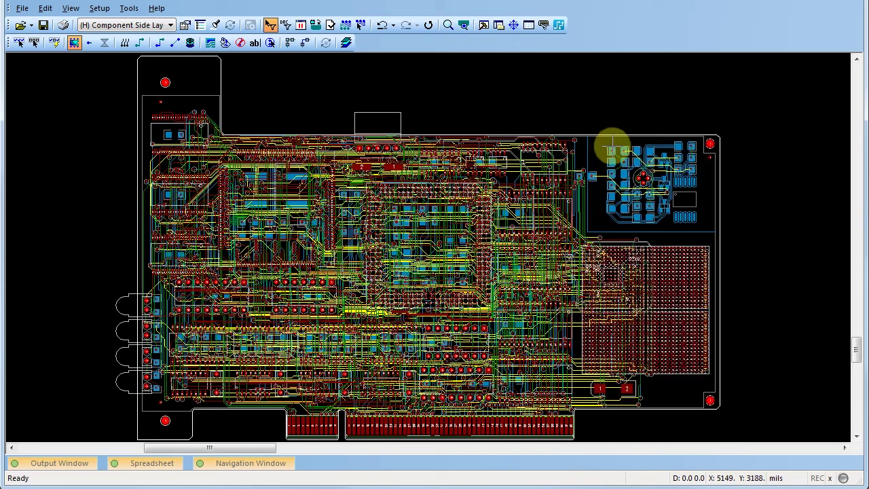
pyautogui.click(611, 151)
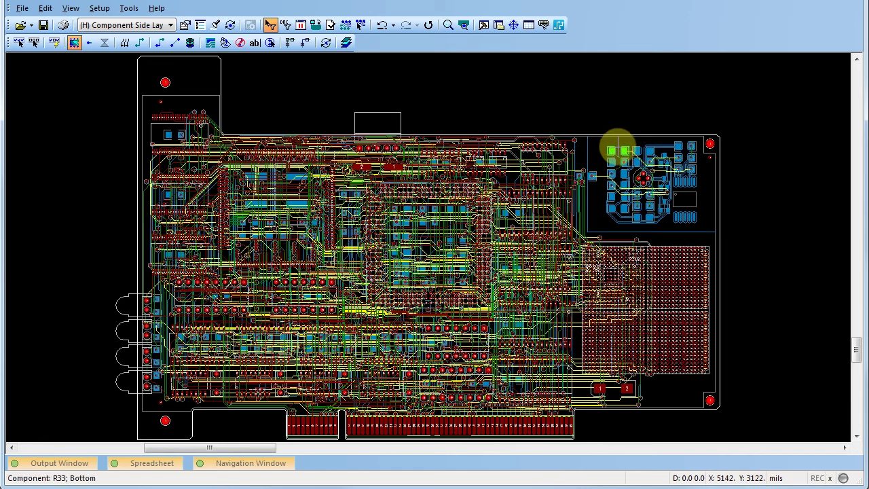
pyautogui.moveTo(612, 151)
pyautogui.mouseDown()
pyautogui.moveTo(686, 127)
pyautogui.moveTo(711, 133)
pyautogui.moveTo(531, 104)
pyautogui.moveTo(58, 199)
pyautogui.moveTo(314, 180)
pyautogui.moveTo(465, 217)
pyautogui.moveTo(483, 272)
pyautogui.moveTo(496, 450)
pyautogui.moveTo(493, 341)
pyautogui.moveTo(549, 161)
pyautogui.moveTo(513, 72)
pyautogui.moveTo(489, 110)
pyautogui.mouseUp()
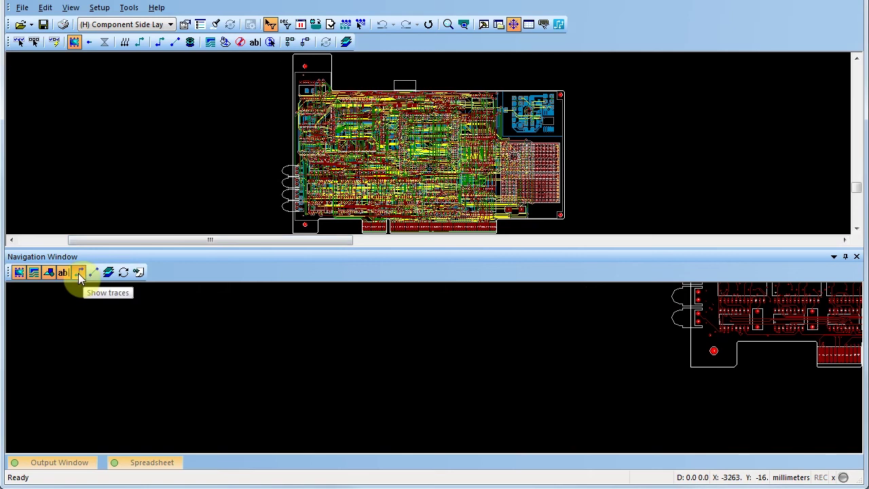
# Step: Turn off the traces, text, other object and components filters in the Navigation window toolbar
pyautogui.click(78, 273)
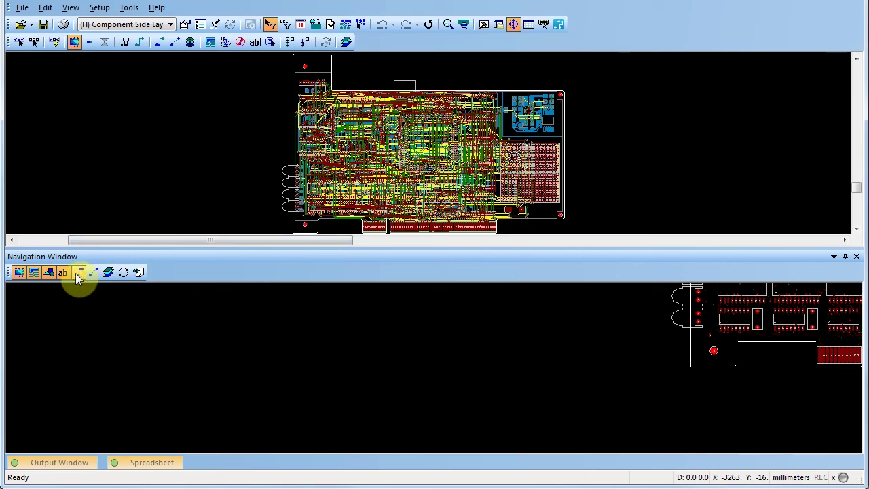
pyautogui.click(64, 275)
pyautogui.click(35, 275)
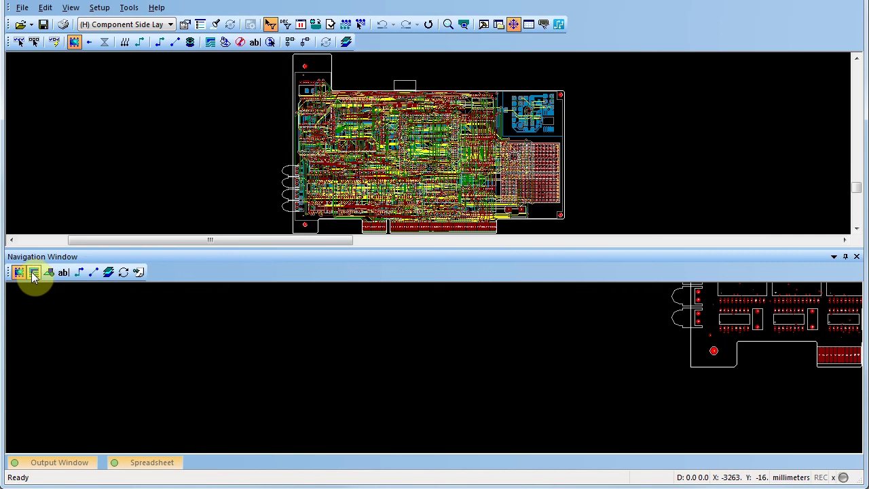
pyautogui.click(20, 275)
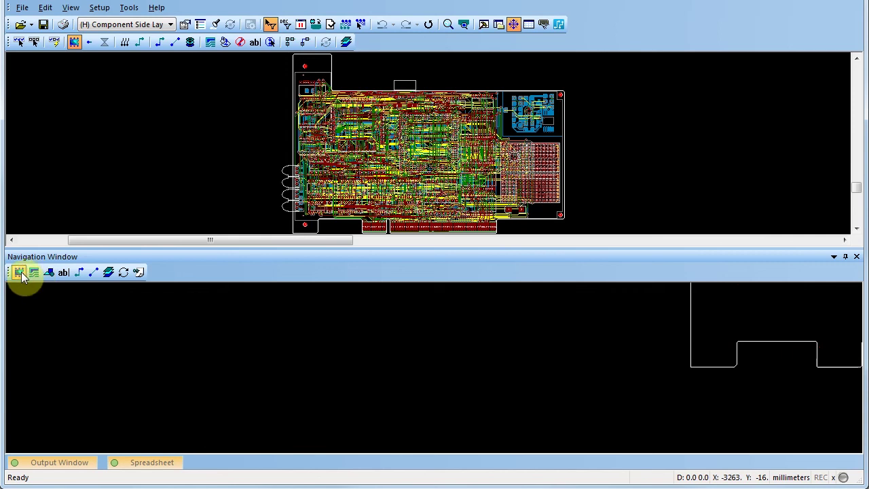